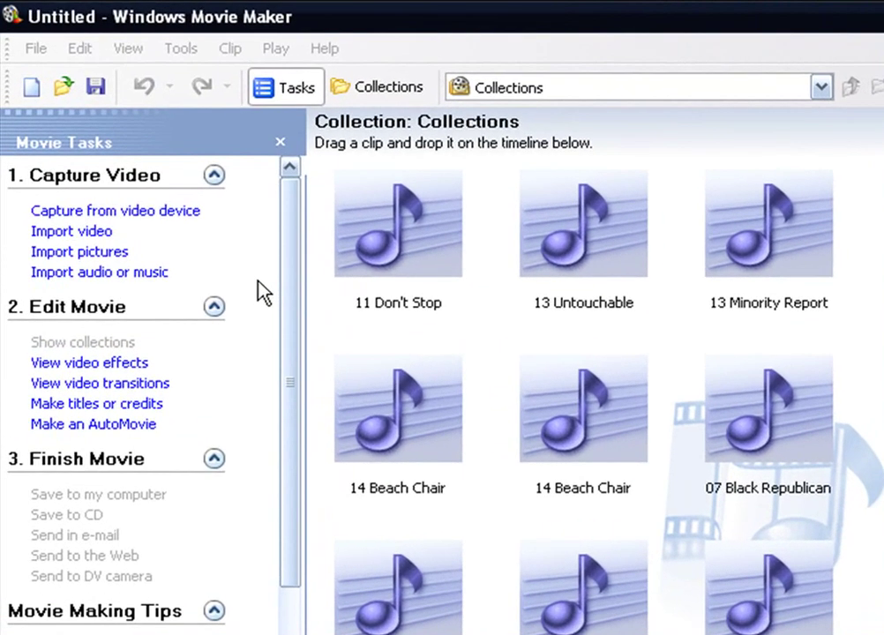
Import the Video VS Syberia2 file from the Pictures and Videos folder into the collection
click(80, 232)
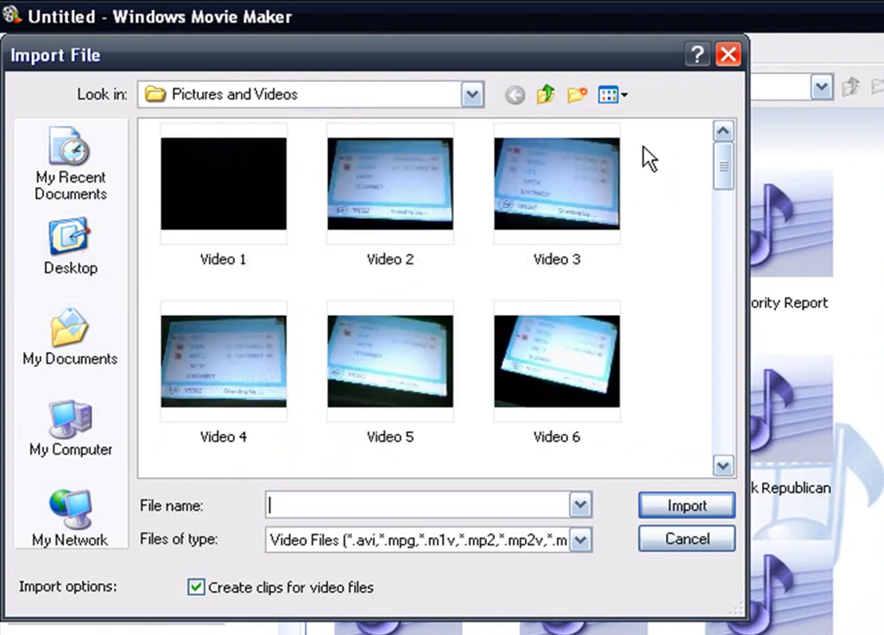
drag(720, 183, 779, 479)
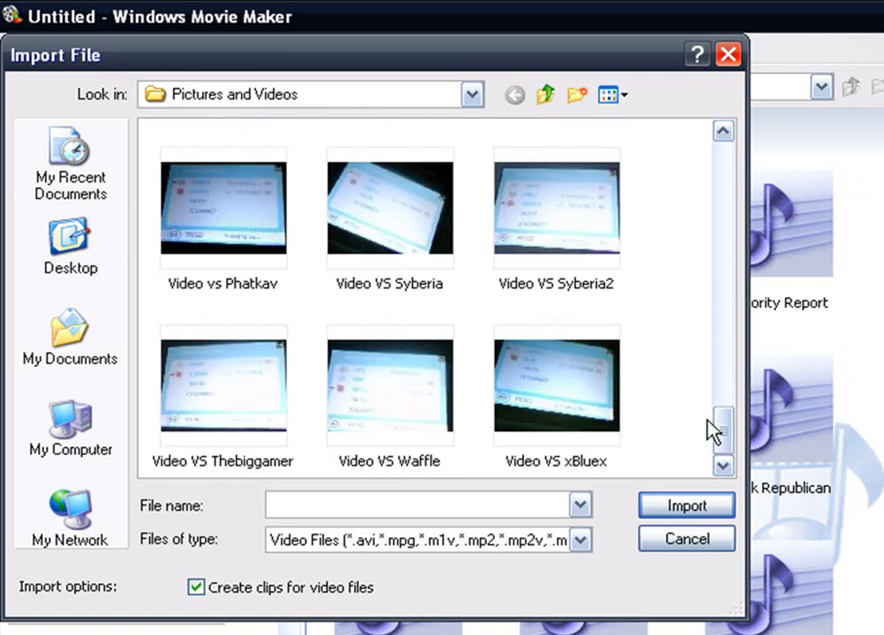
mouse_move(720, 430)
mouse_down()
mouse_move(738, 399)
mouse_move(723, 447)
mouse_up()
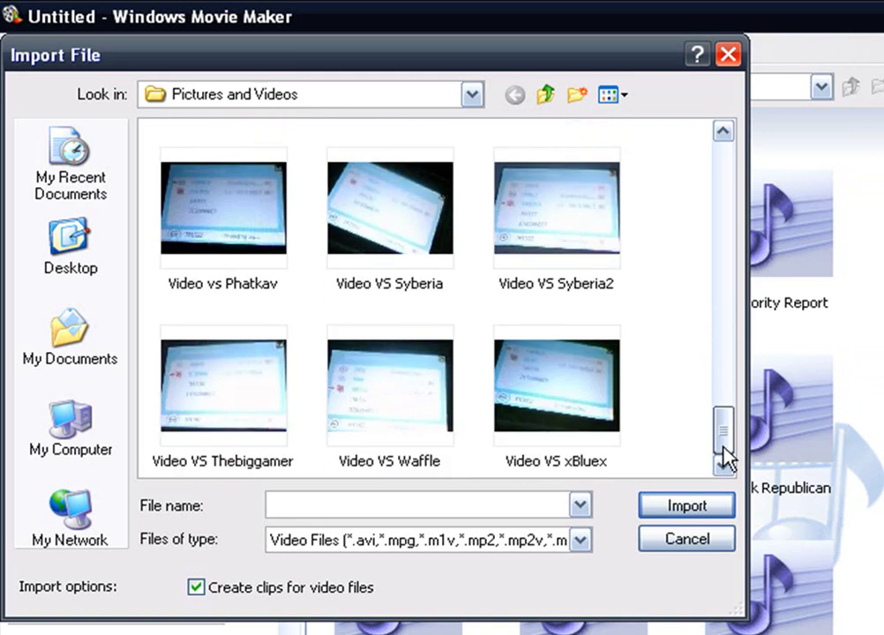
click(553, 237)
click(677, 507)
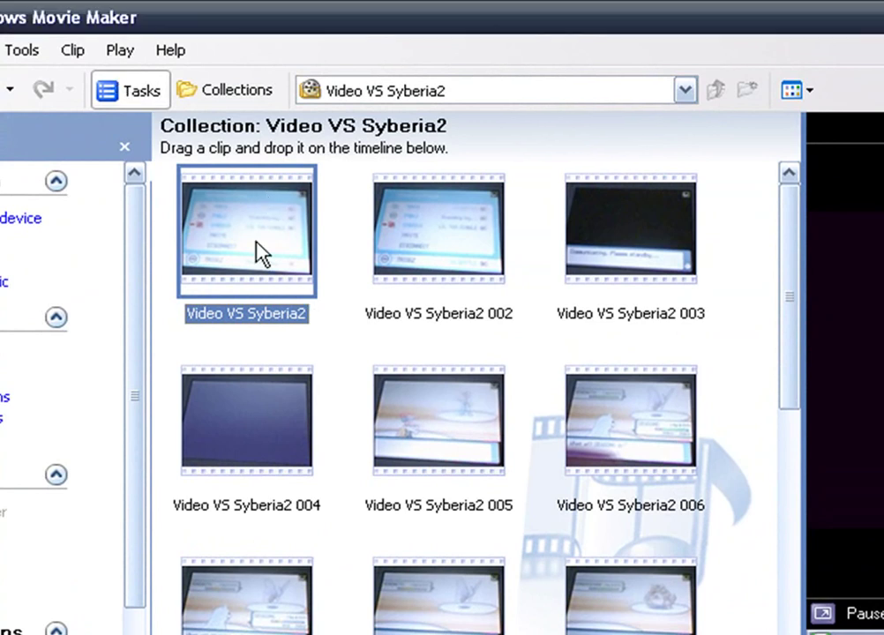
Select every Video VS Syberia2 clip and combine them into the single clip 001
key(ctrl+a)
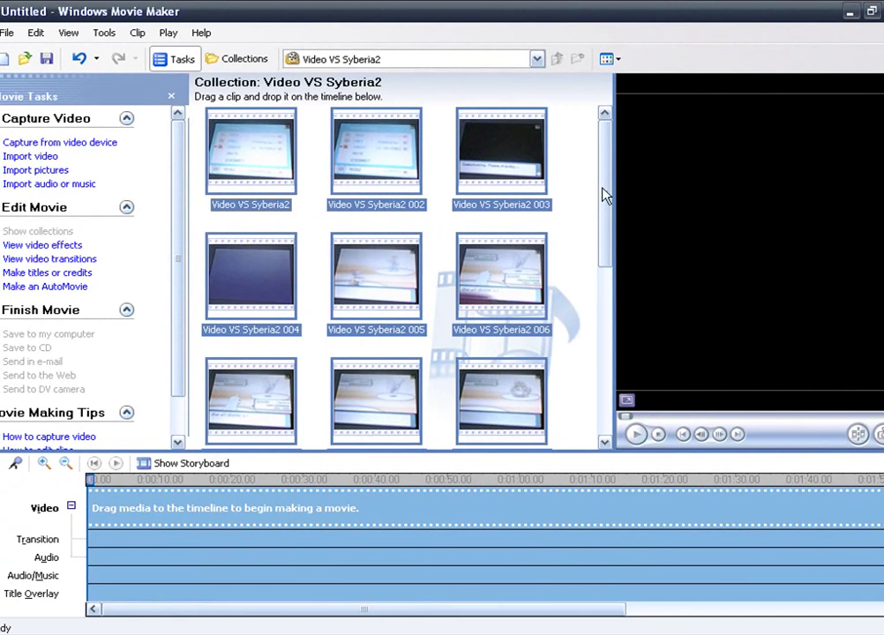
drag(606, 196, 611, 373)
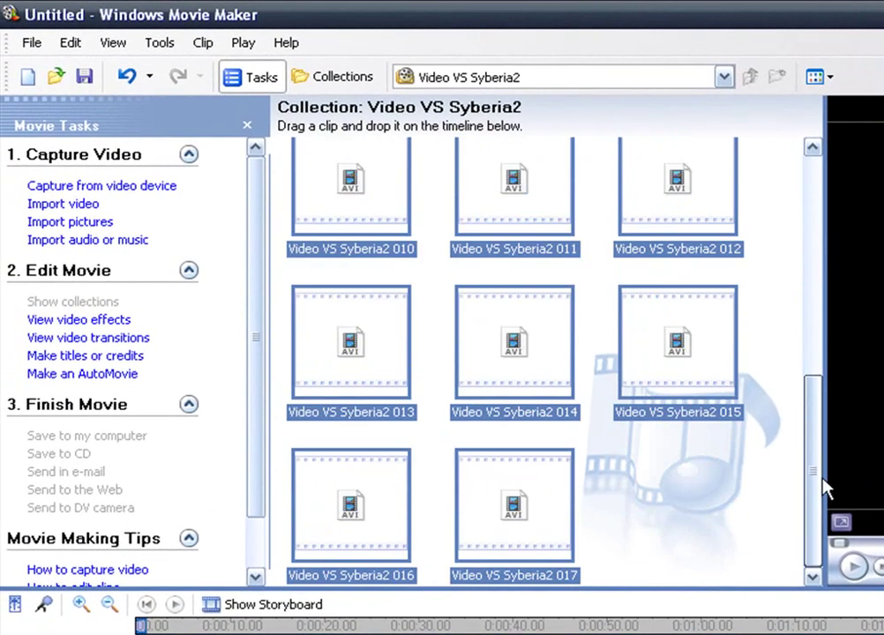
drag(828, 499, 323, 11)
click(207, 43)
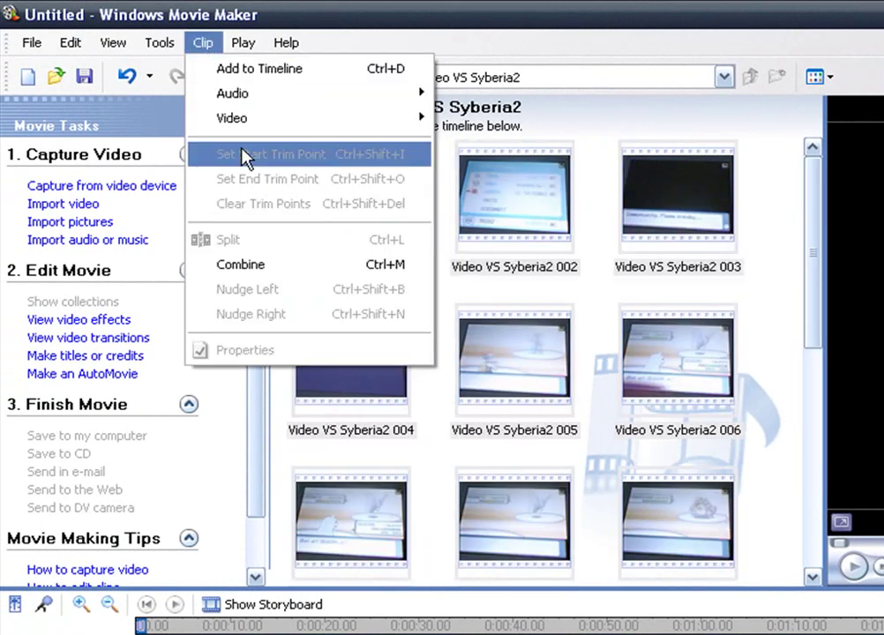
click(288, 265)
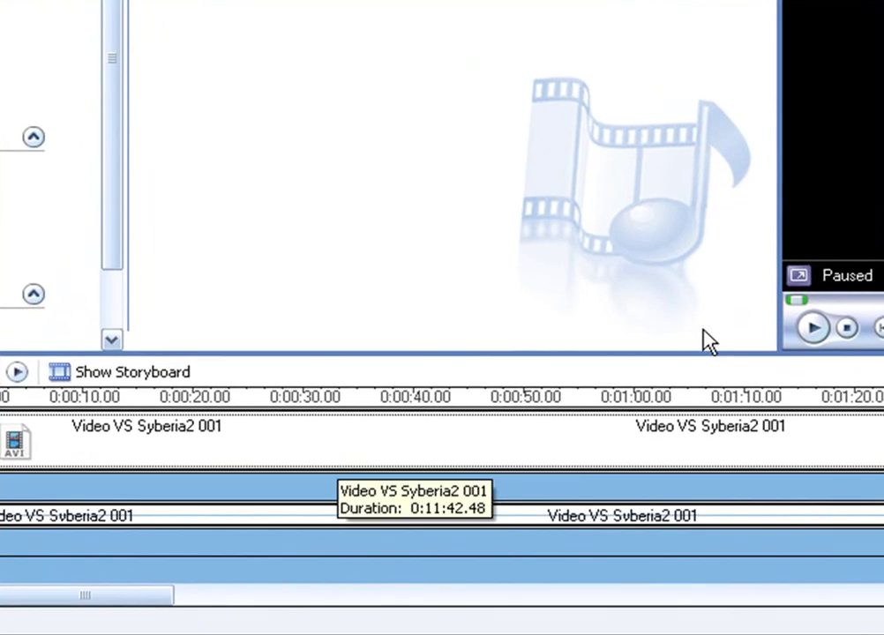
drag(154, 589, 717, 604)
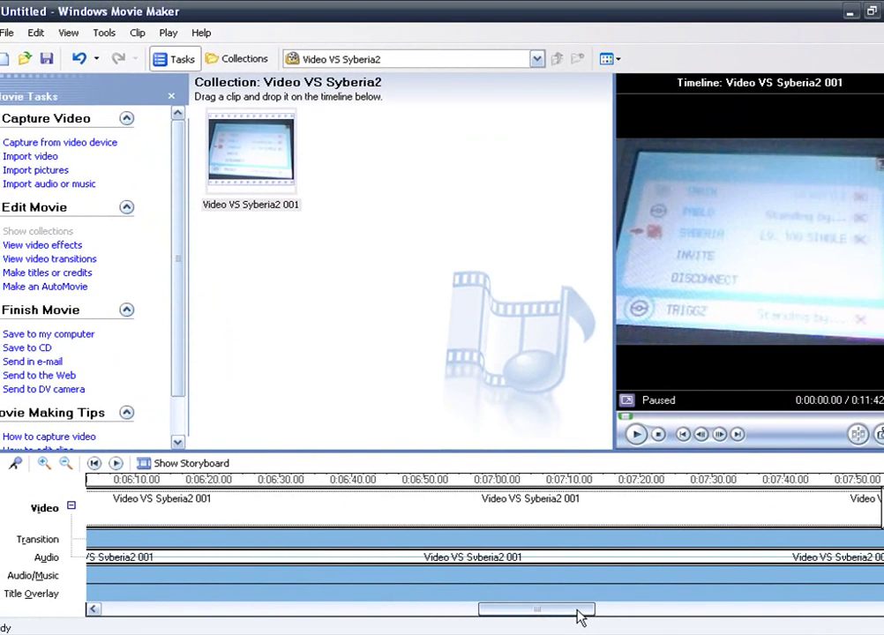
drag(581, 618, 184, 604)
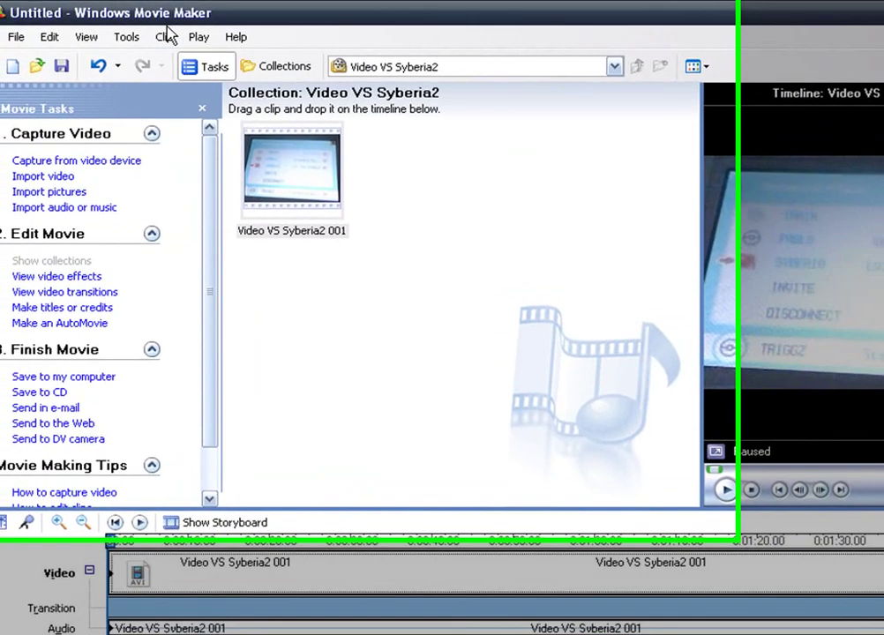
Mute the audio of combined clip Video VS Syberia2 001 via Clip > Audio > Mute
click(138, 33)
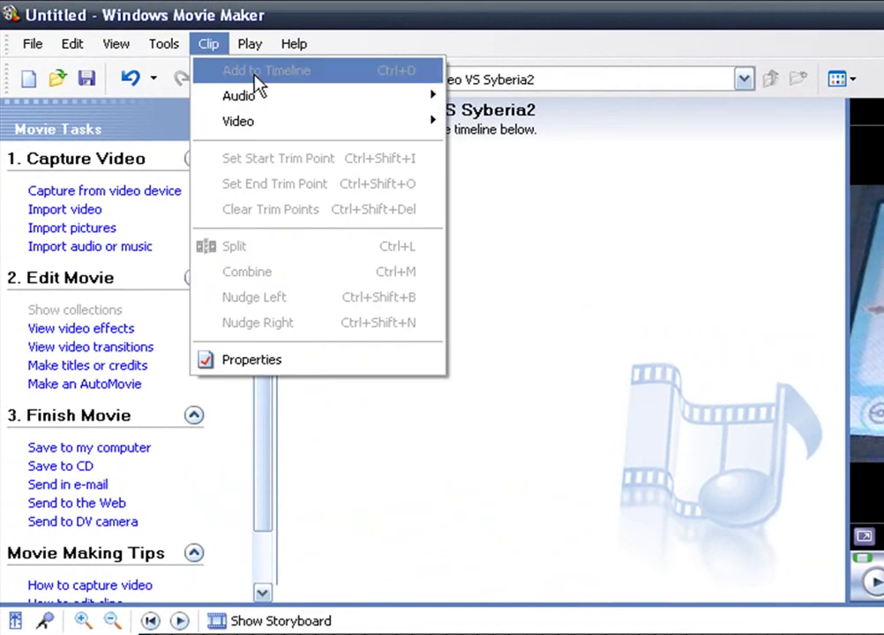
mouse_move(274, 104)
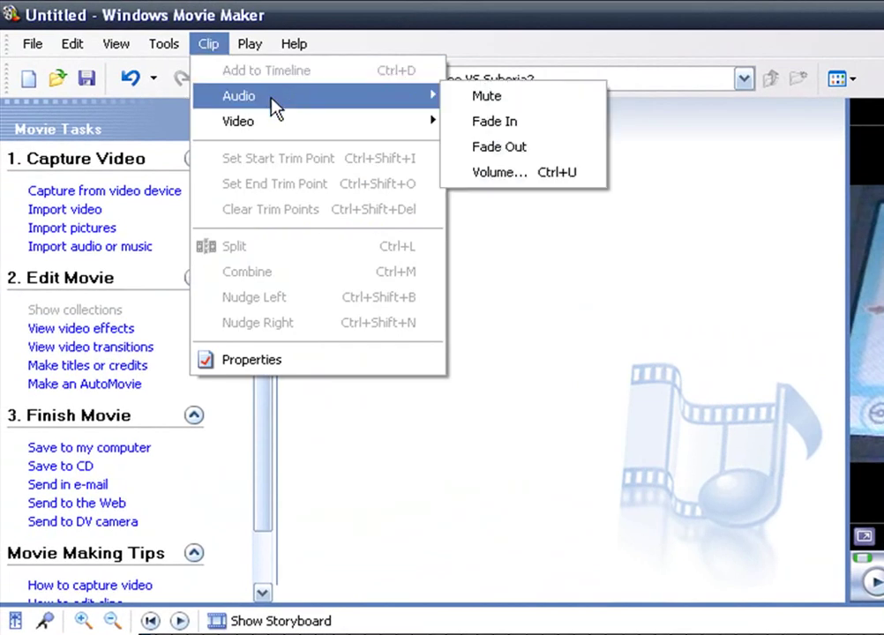
click(468, 98)
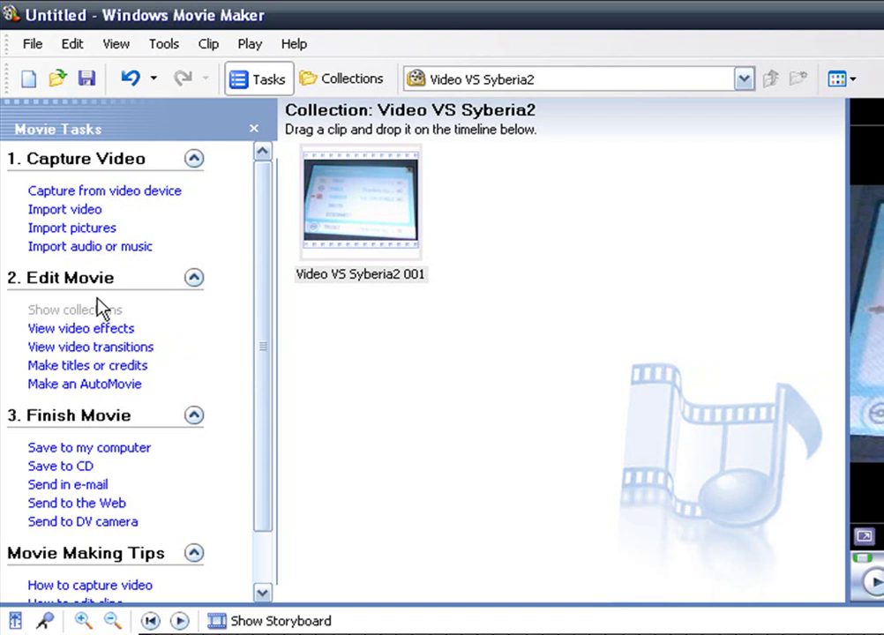
Apply the Speed Up, Double video effect to the clip on the timeline
click(84, 329)
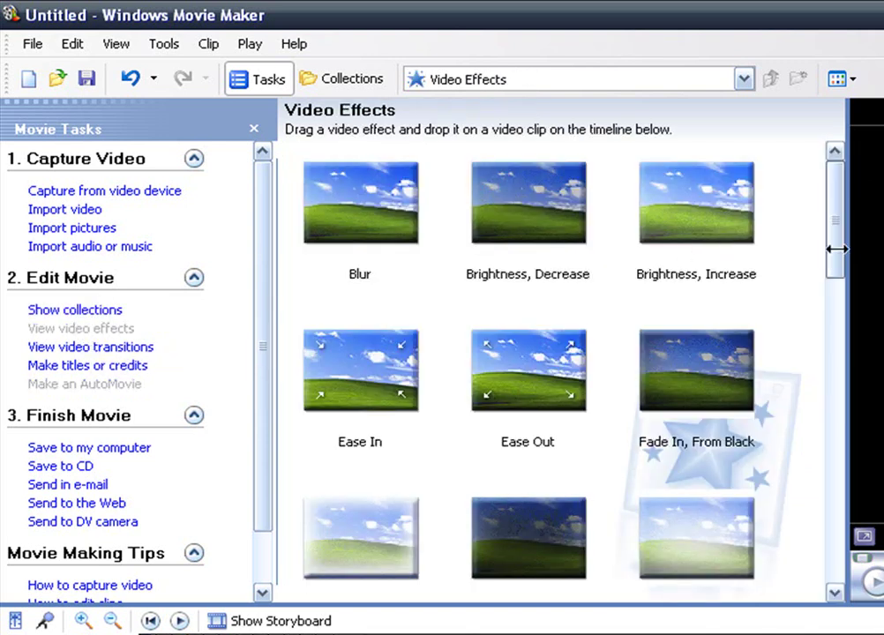
drag(836, 250, 827, 550)
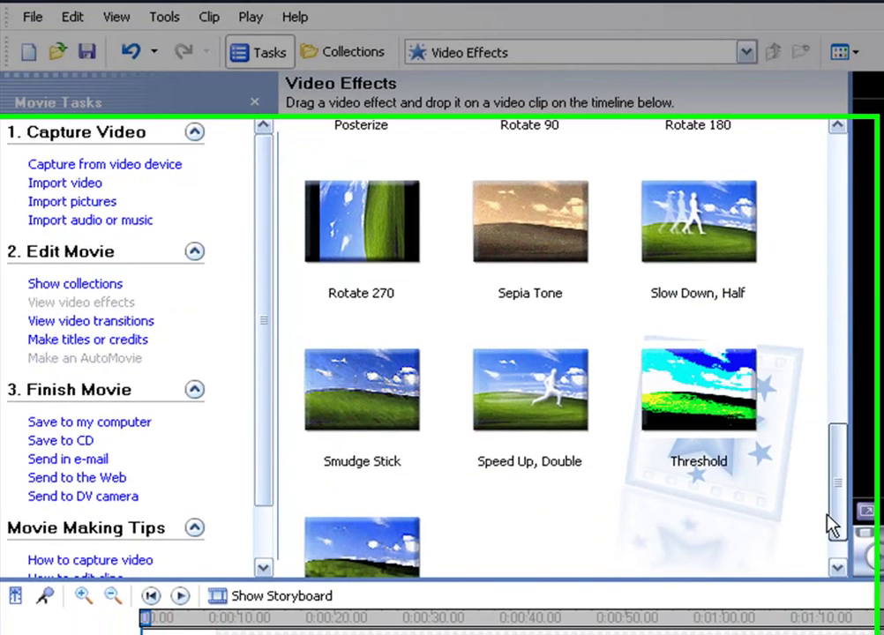
drag(521, 423, 214, 573)
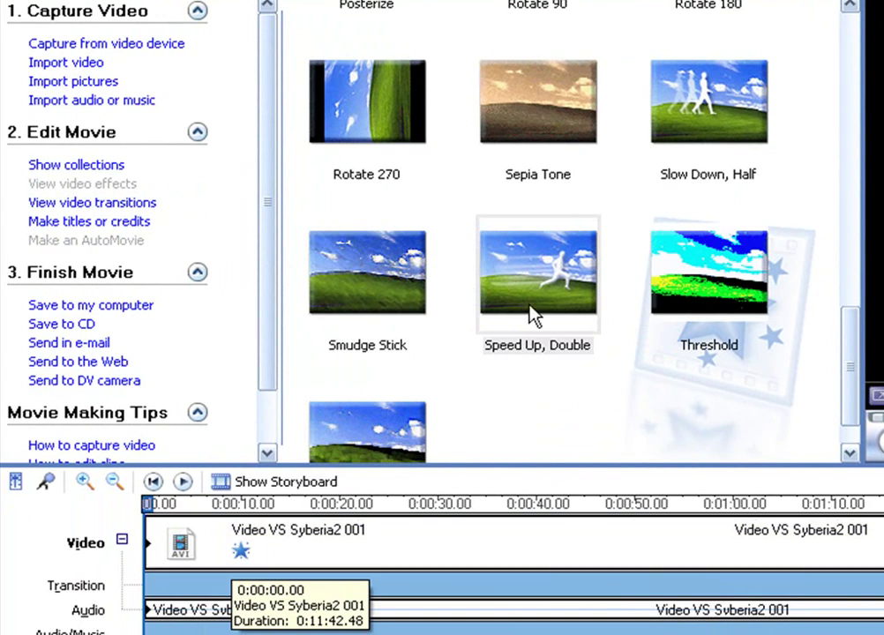
Select the timeline clip and bring up the Import File dialog for audio or music
click(265, 540)
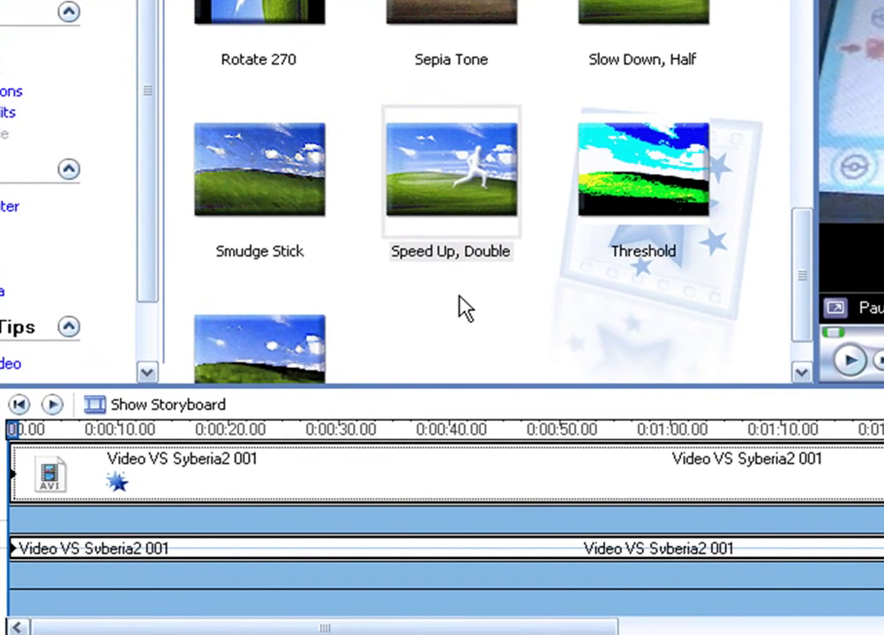
drag(797, 292, 801, 324)
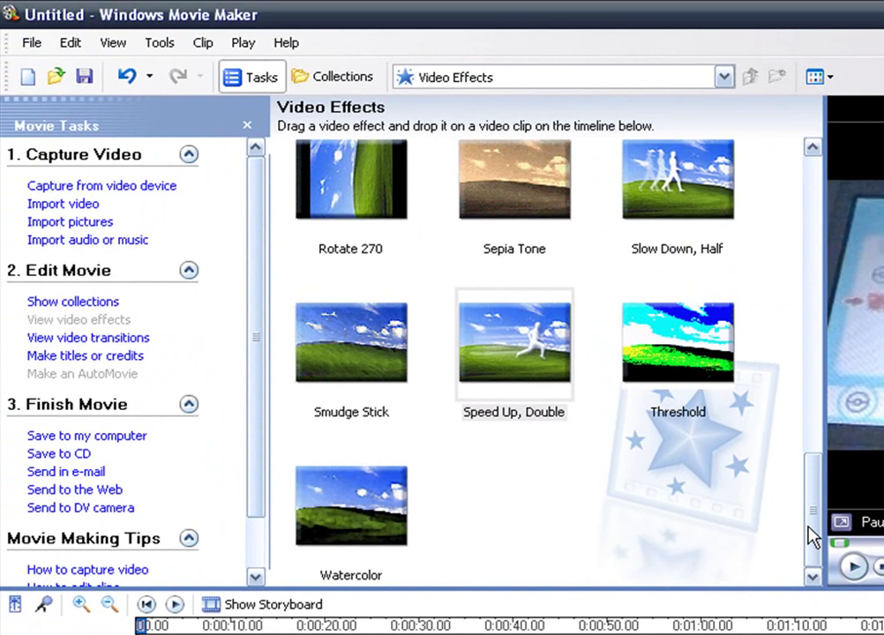
drag(810, 536, 813, 468)
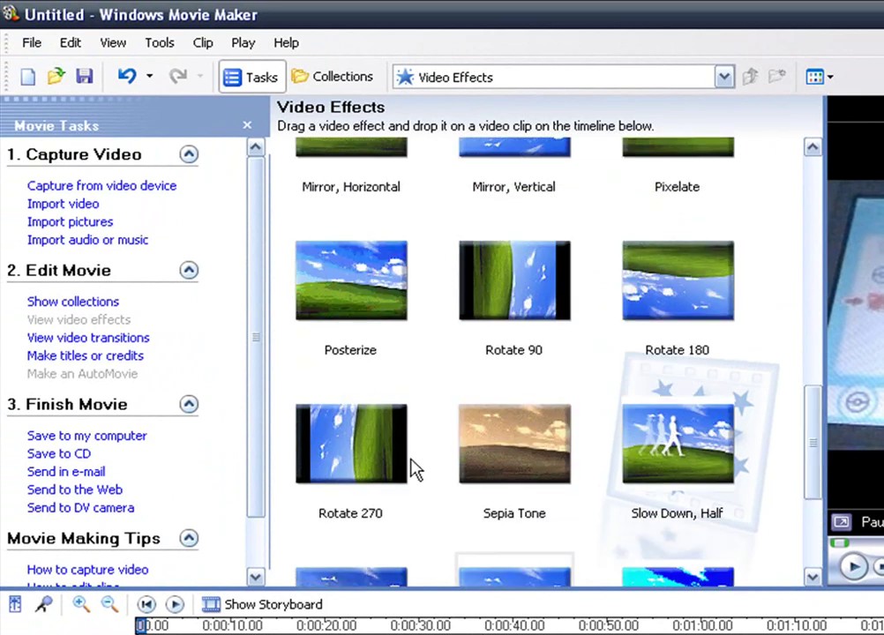
click(88, 244)
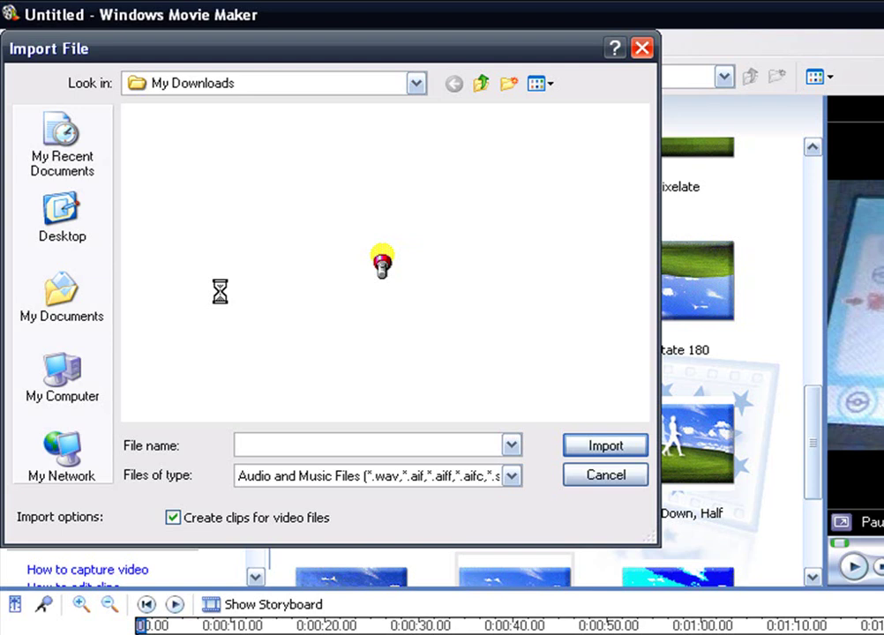
Show the My Downloads music files in Details view, sorted by Duration
click(546, 89)
click(561, 187)
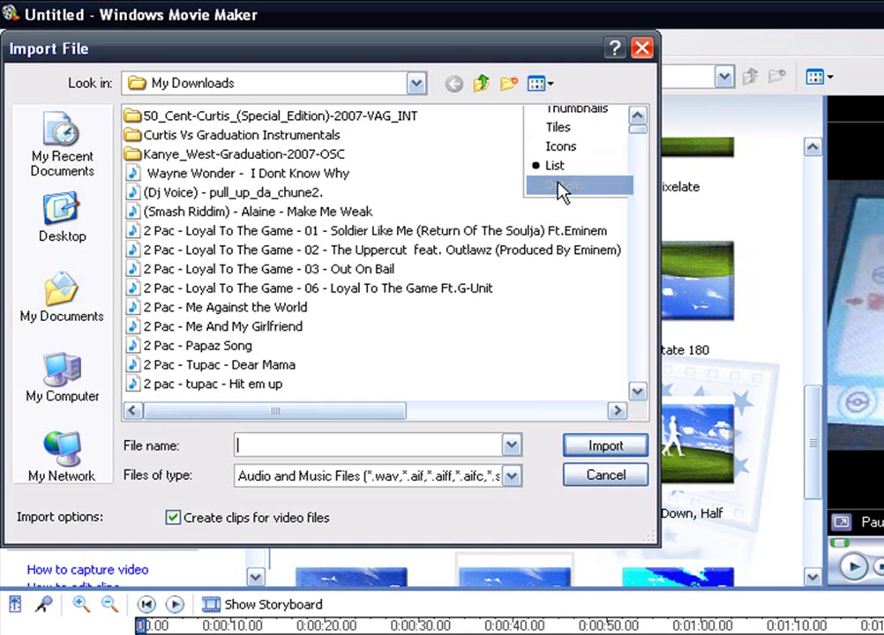
drag(347, 412, 546, 404)
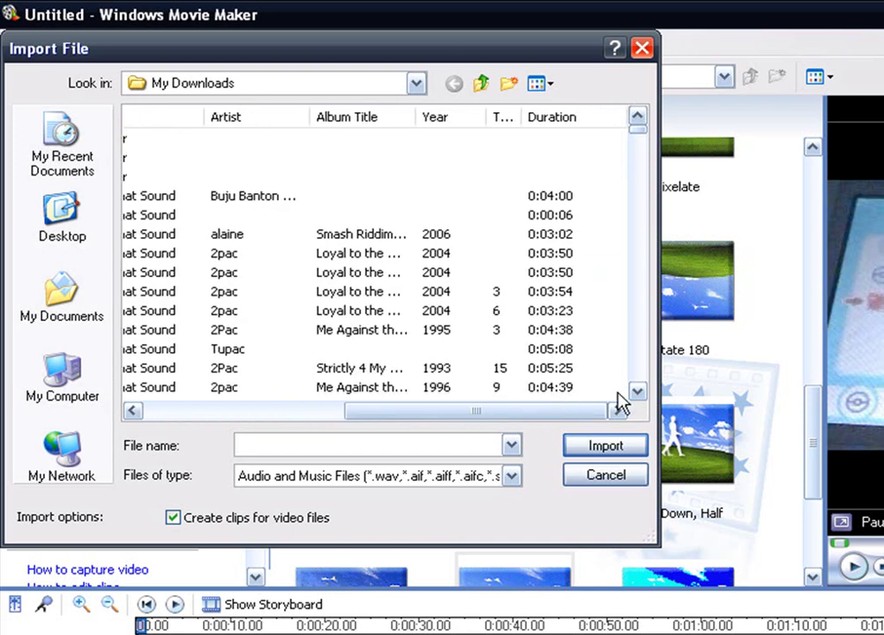
click(600, 128)
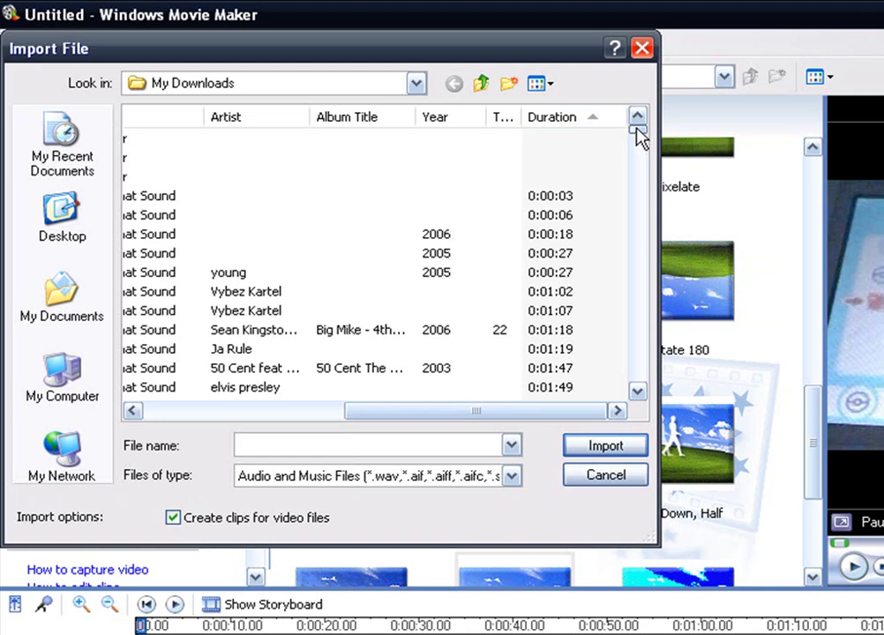
drag(639, 139, 639, 152)
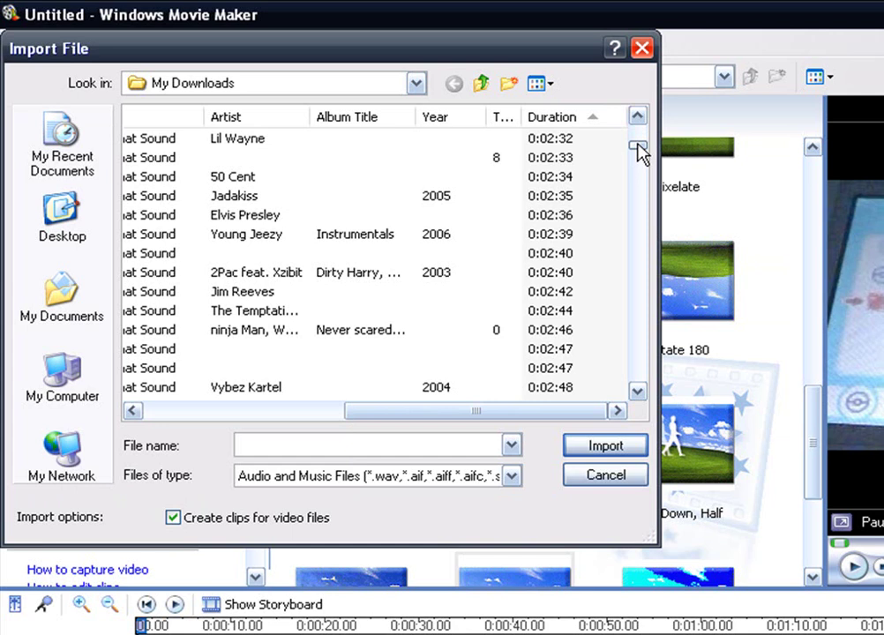
Select the Lil Eazy - They Know Me (Game diss) track and import it
click(637, 390)
click(638, 391)
click(637, 391)
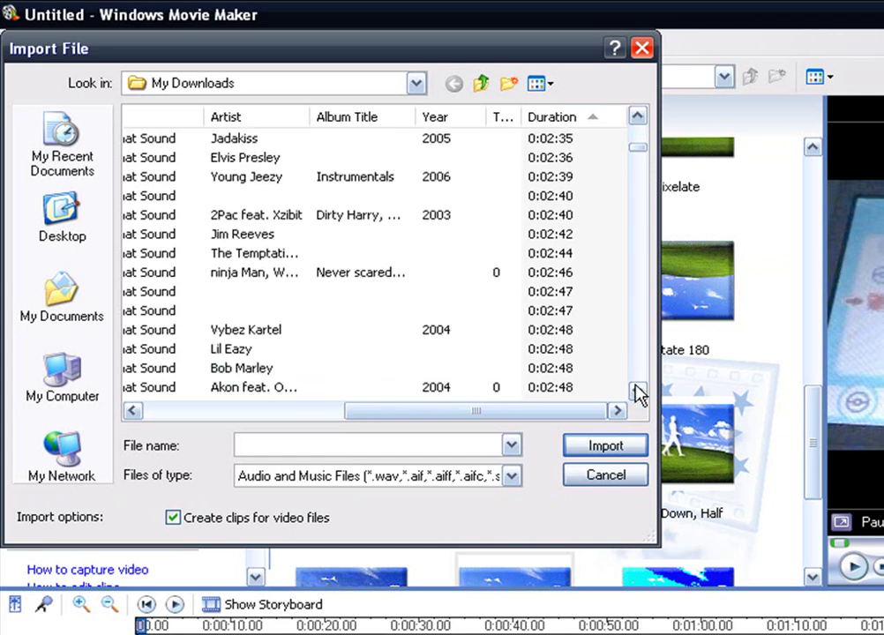
click(638, 391)
click(638, 391)
click(637, 391)
click(637, 390)
click(638, 391)
click(638, 390)
click(638, 390)
click(638, 390)
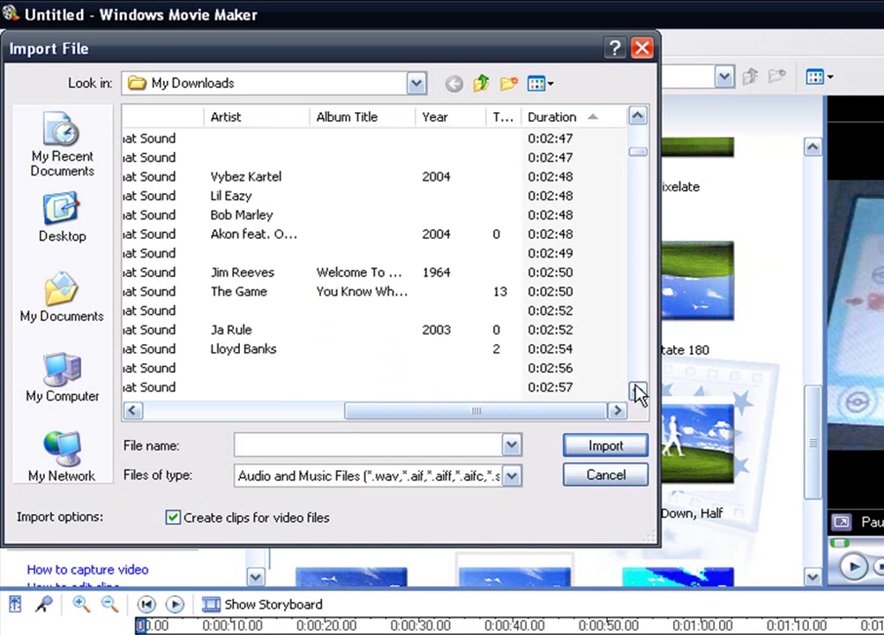
click(638, 391)
click(638, 391)
click(637, 391)
click(637, 391)
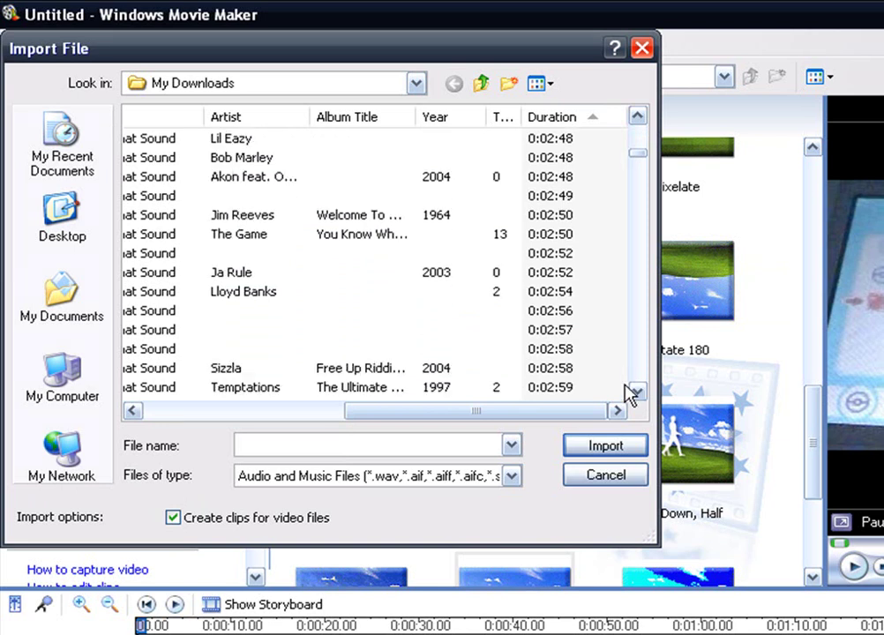
mouse_move(476, 416)
mouse_down()
mouse_move(259, 418)
mouse_move(475, 423)
mouse_up()
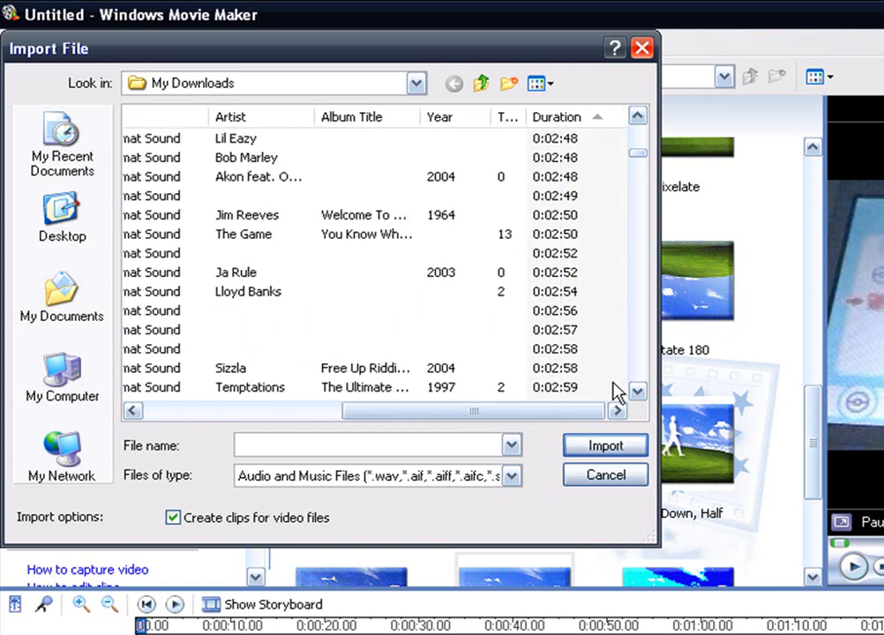
click(637, 392)
click(635, 393)
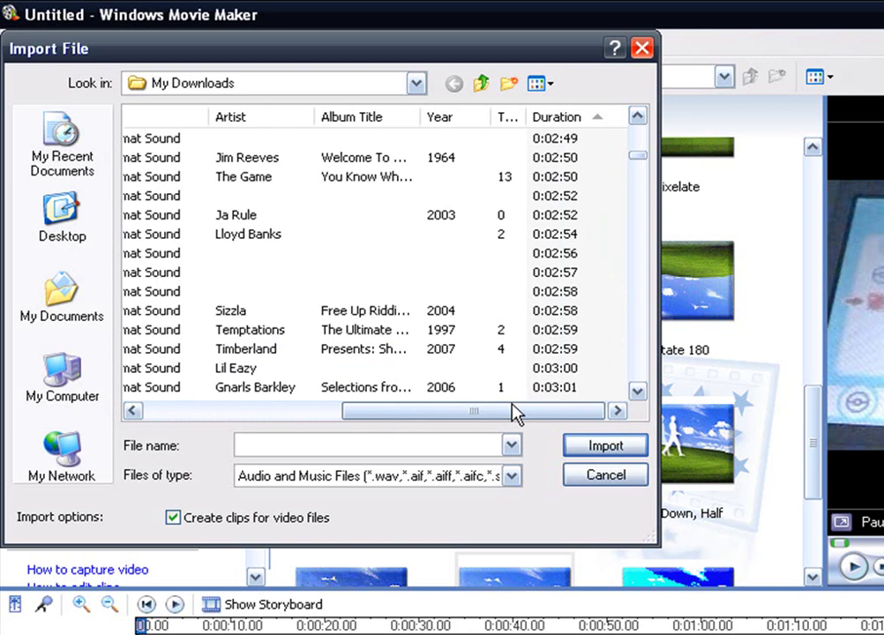
drag(512, 413, 306, 408)
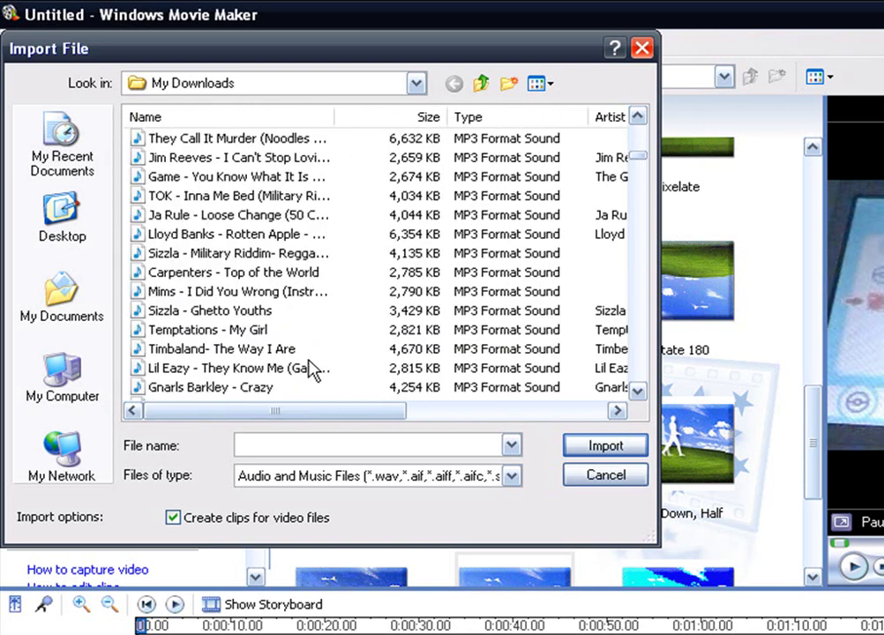
click(296, 372)
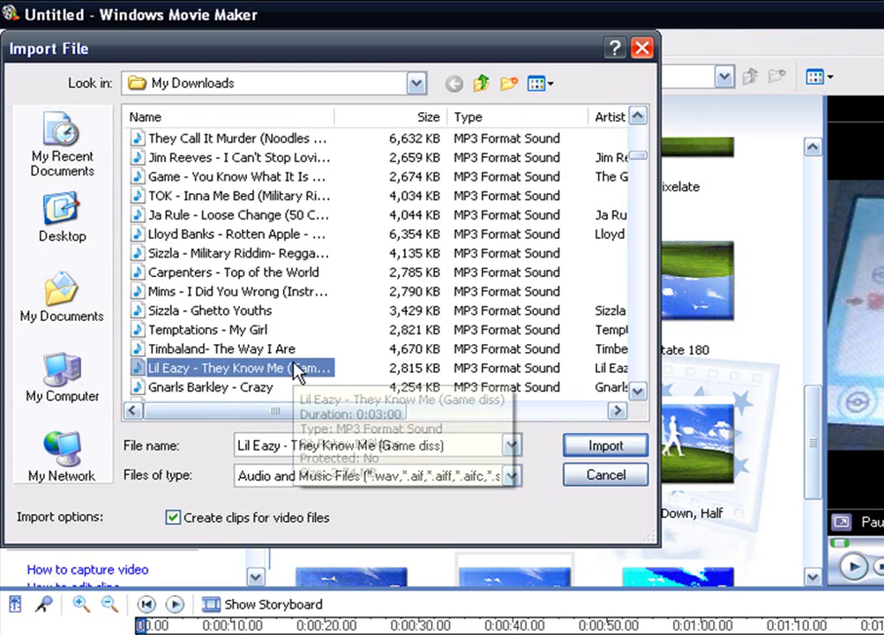
click(578, 445)
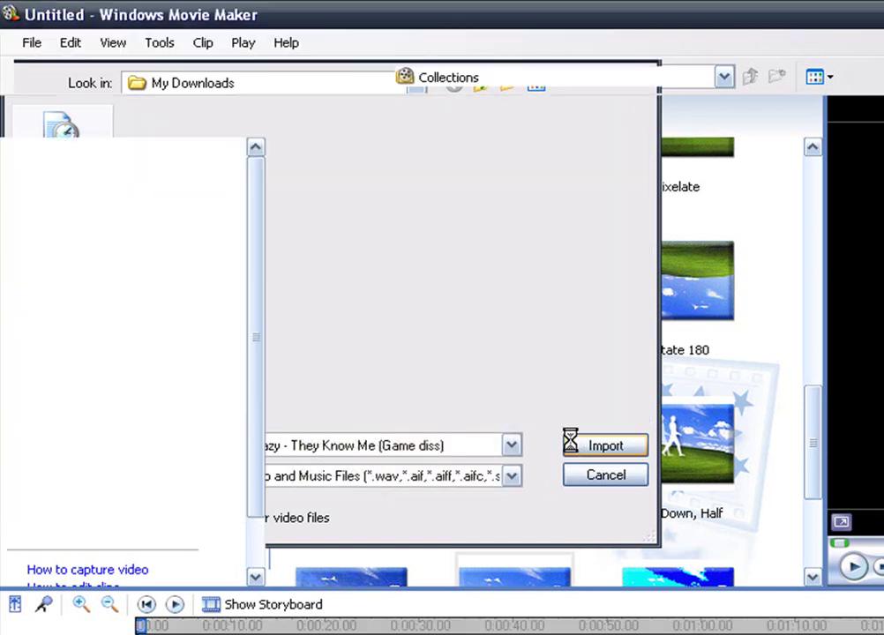